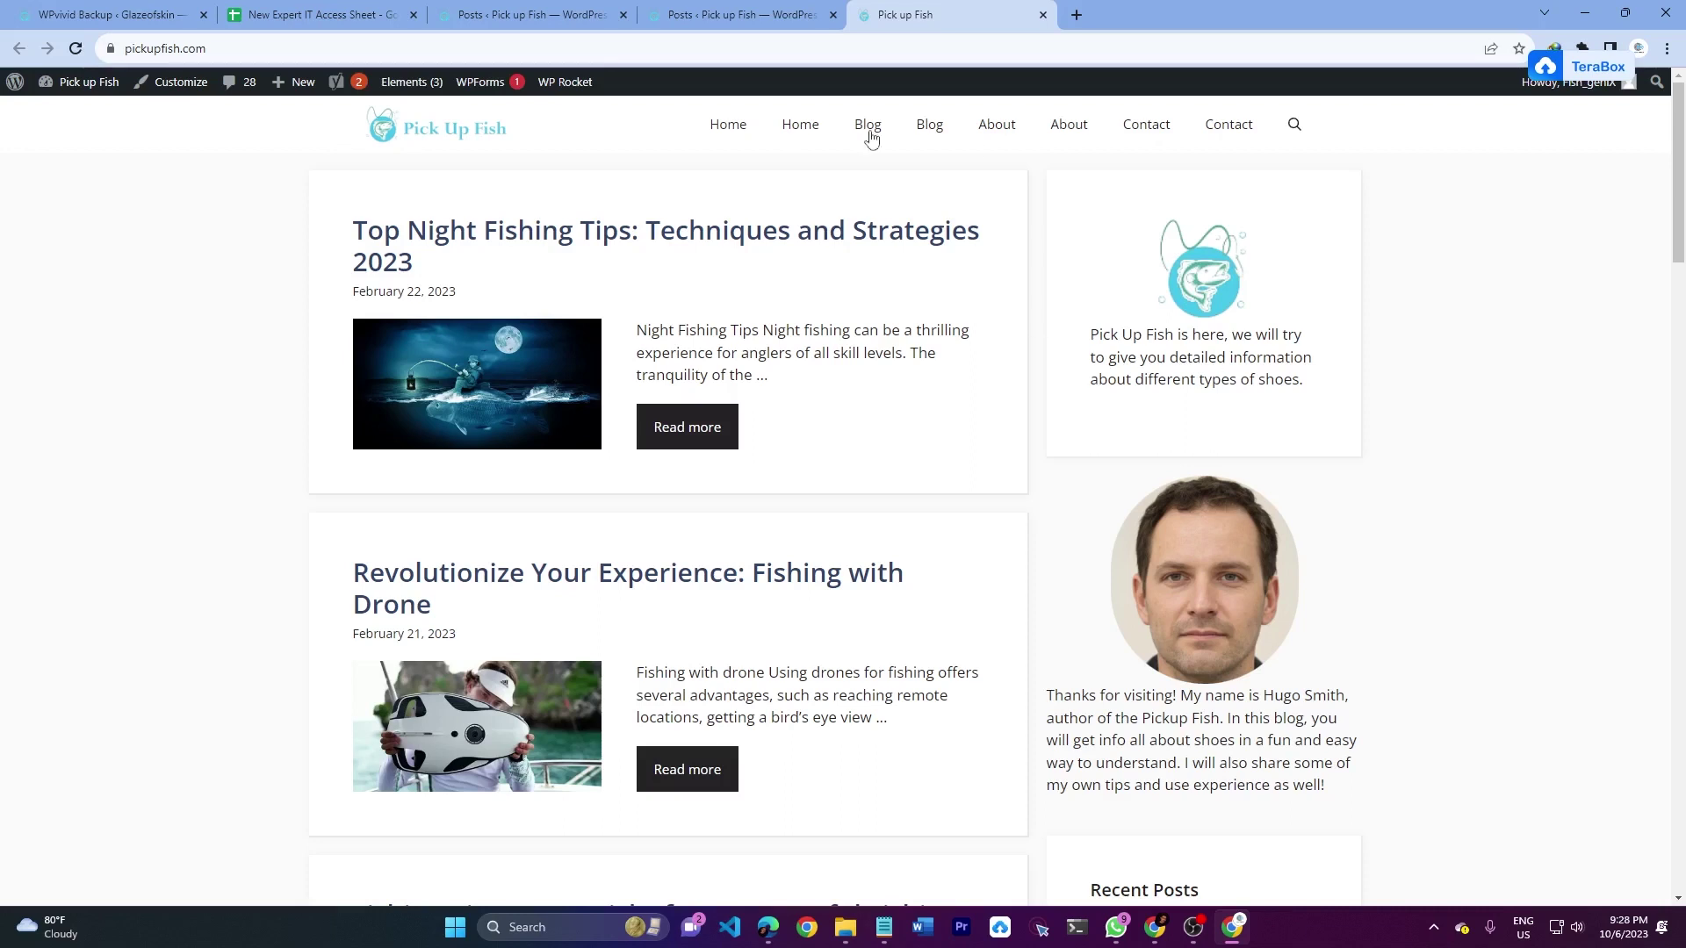
- Switch to the Pick up Fish site's Posts admin browser tab
{"action": "left_click", "coordinate": [725, 13]}
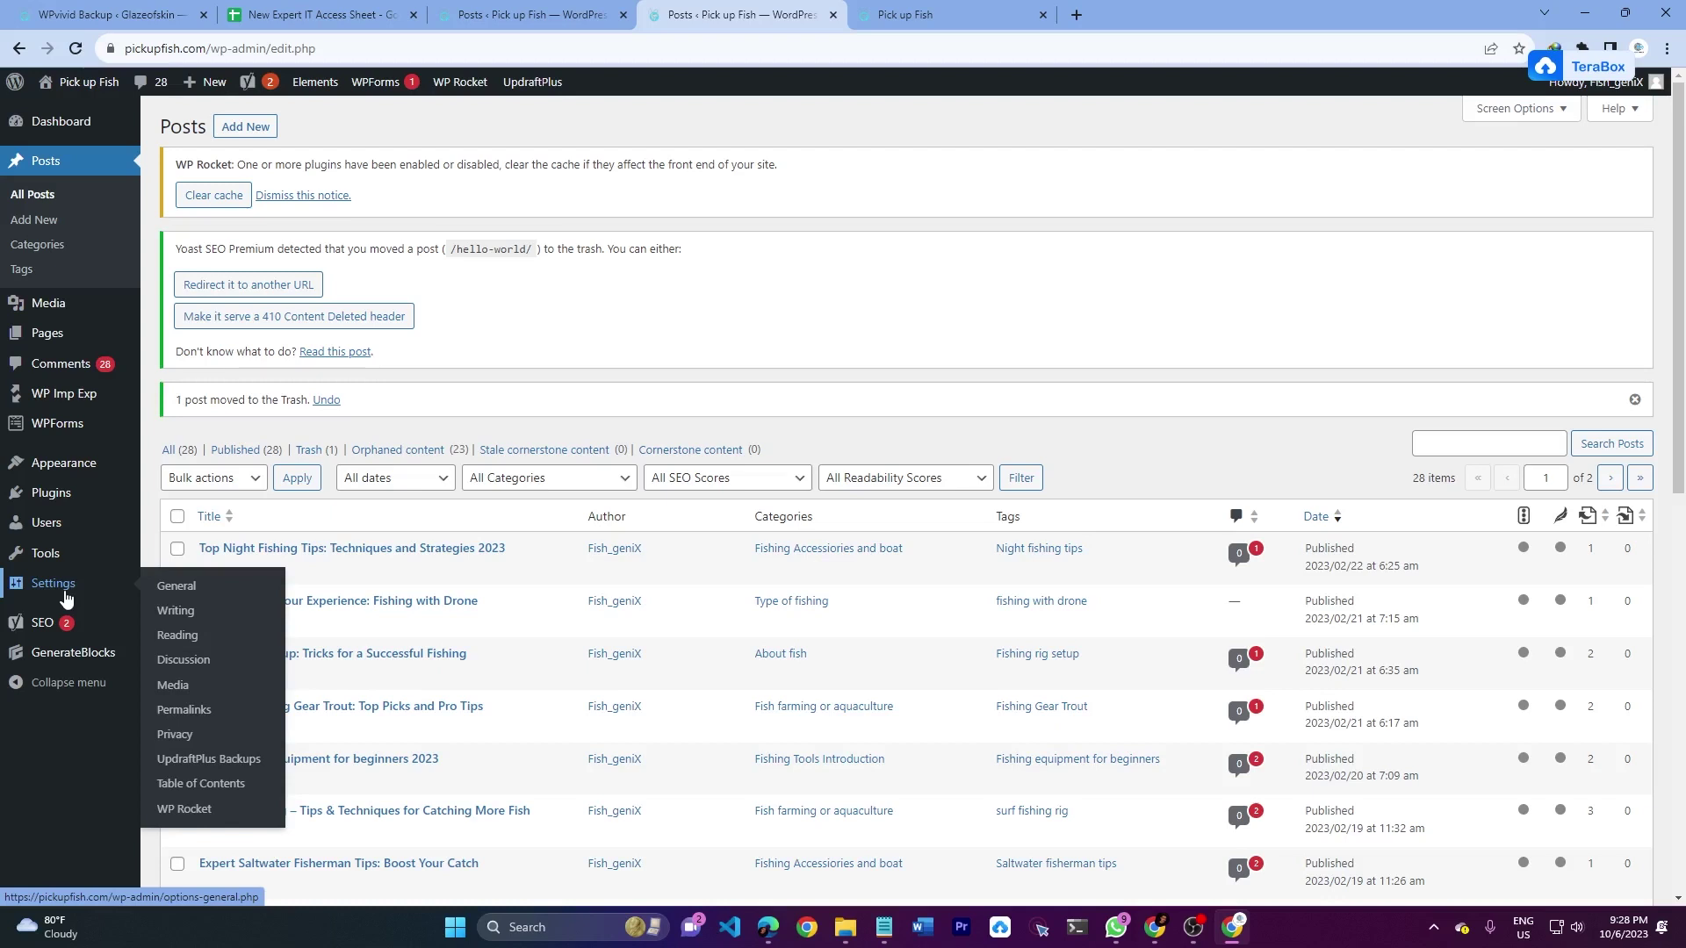
{"action": "mouse_move", "coordinate": [45, 555]}
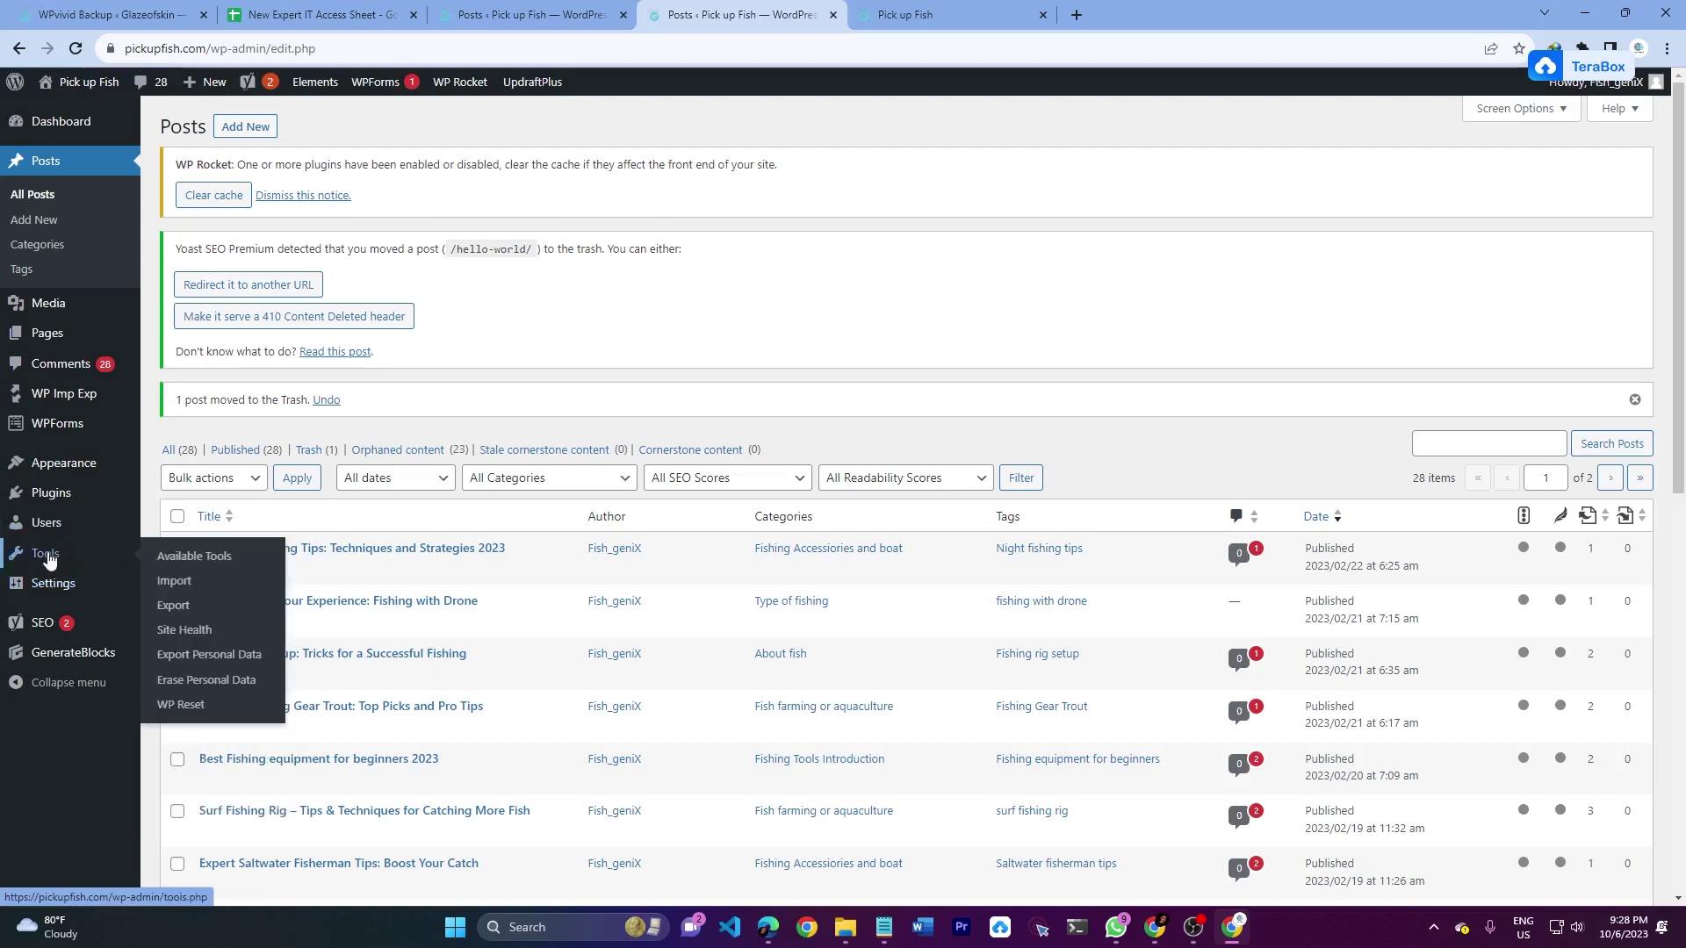
- Export All content as pickupfish.WordPress.2023-10-06.xml from Tools > Export
{"action": "left_click", "coordinate": [168, 604]}
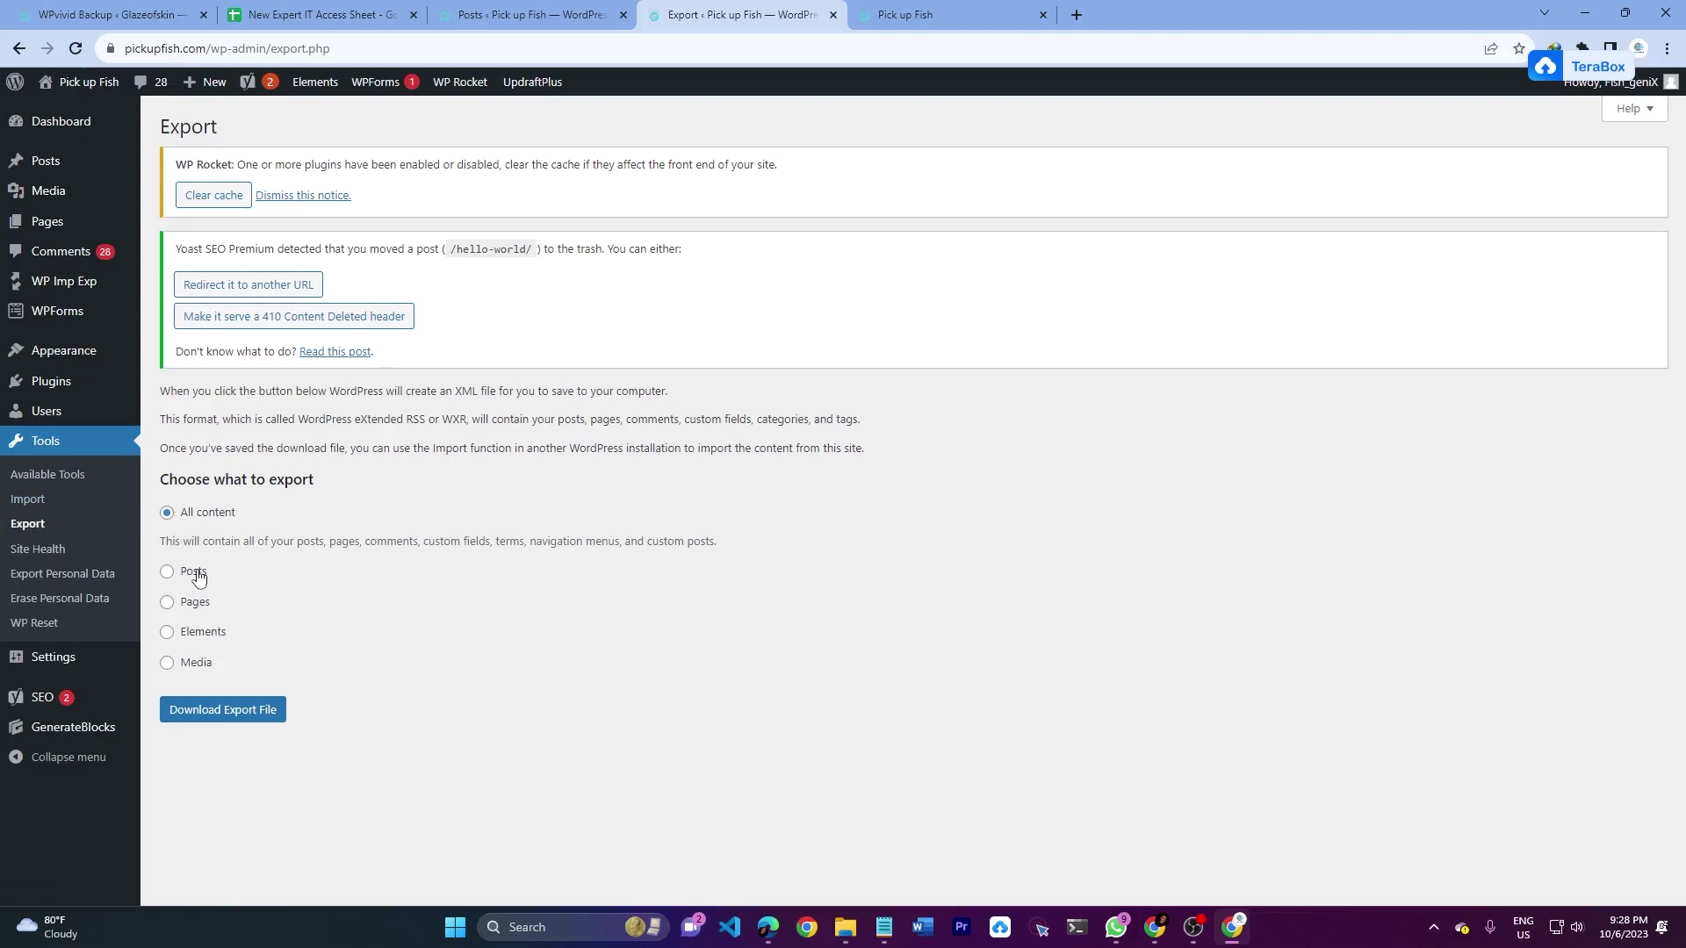
{"action": "left_click", "coordinate": [222, 713]}
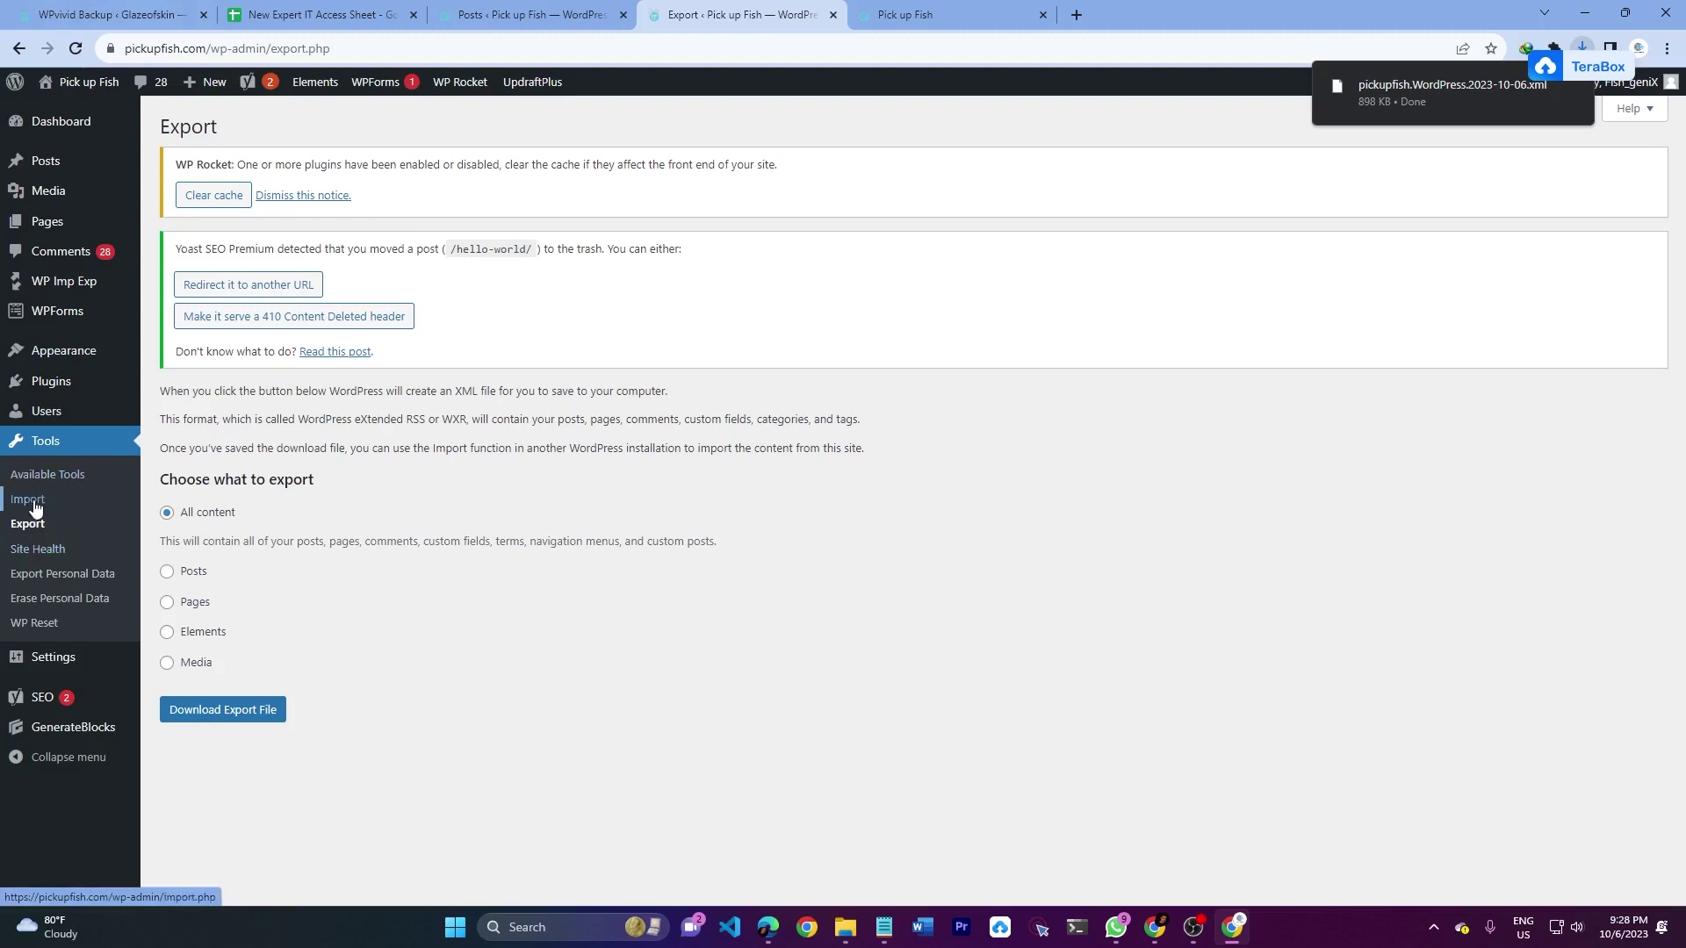
- Upload the pickupfish export XML from Downloads into the WordPress Importer
{"action": "left_click", "coordinate": [29, 499]}
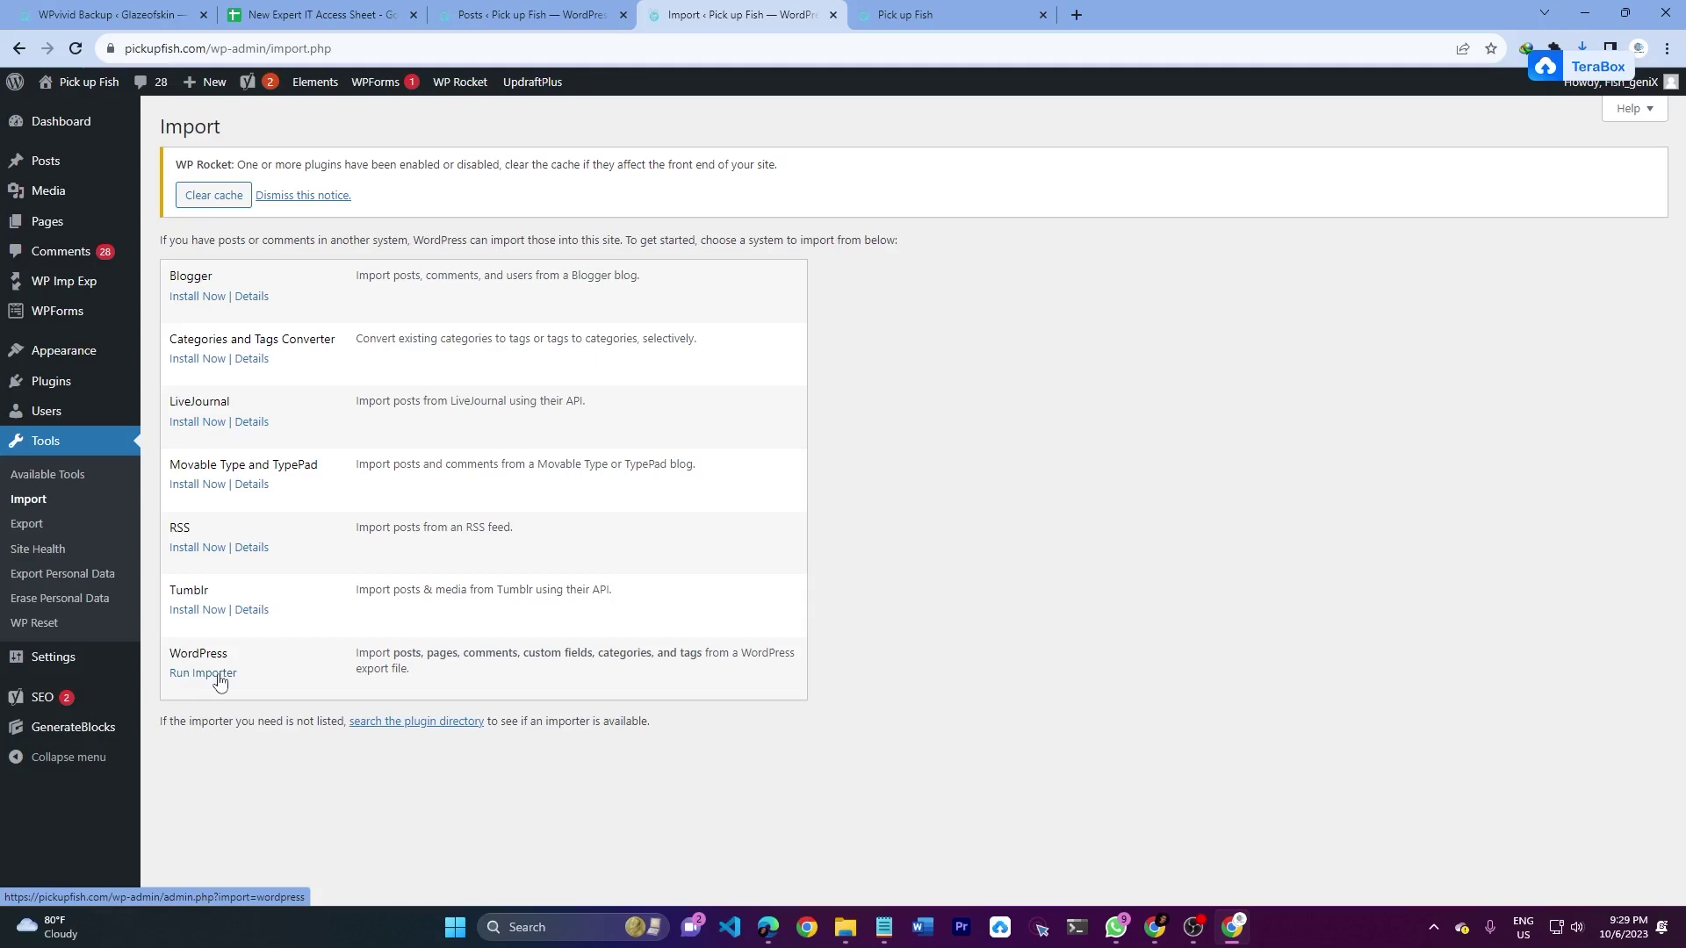
{"action": "left_click", "coordinate": [204, 675]}
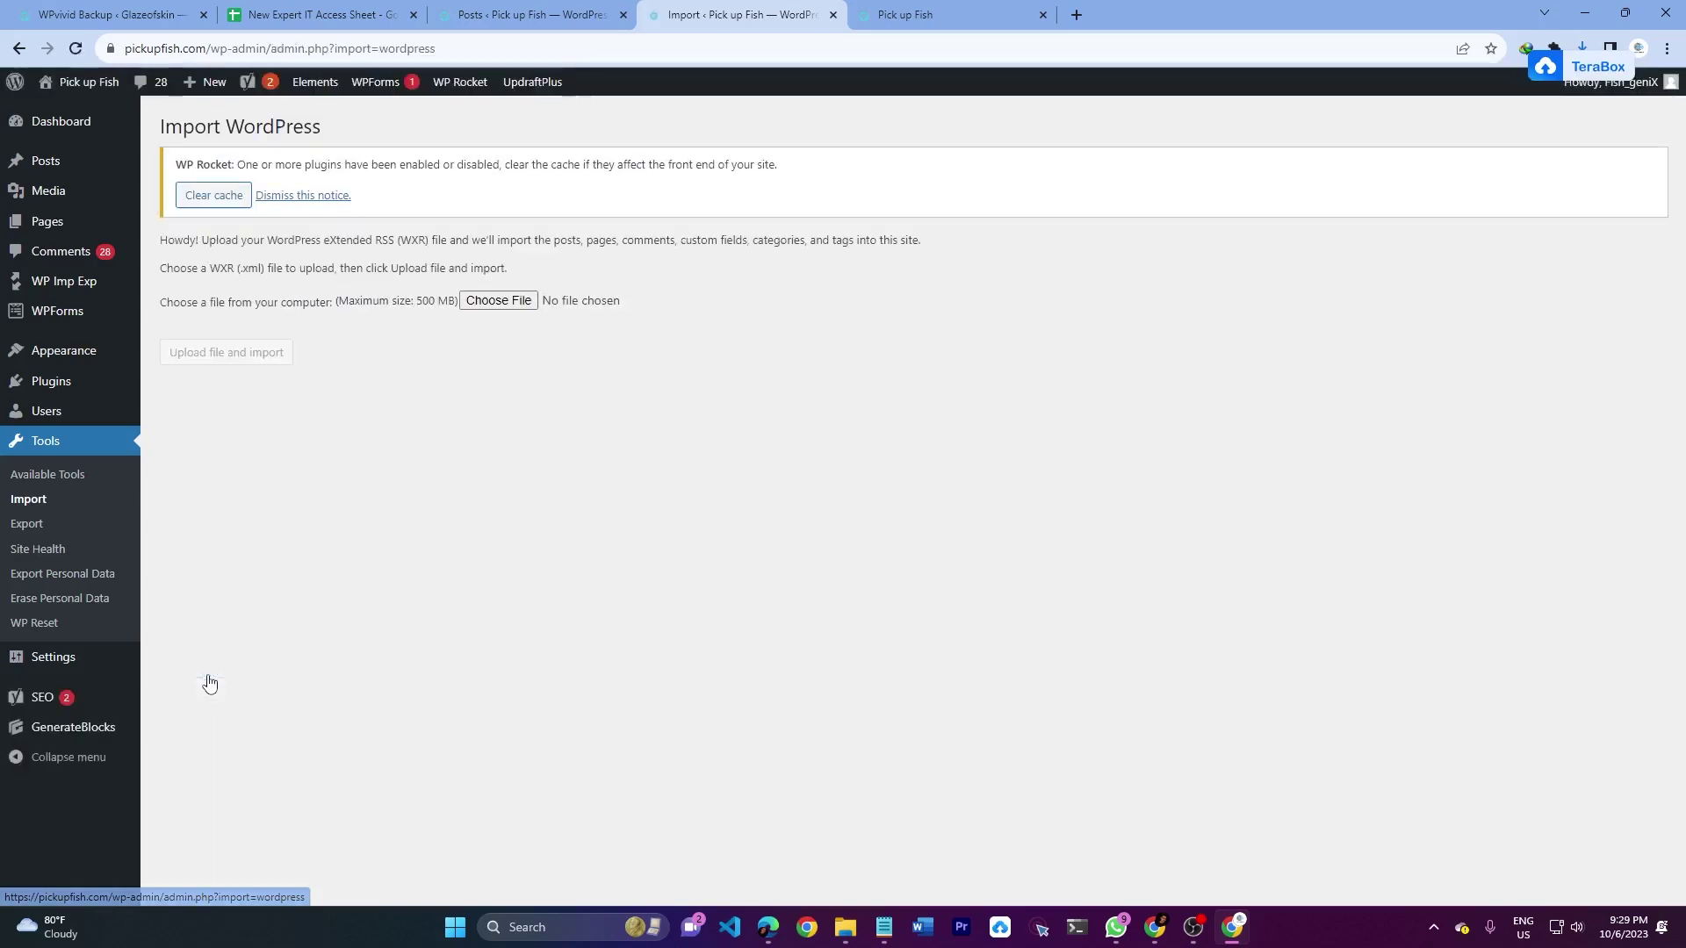
{"action": "left_click", "coordinate": [497, 301]}
{"action": "left_click", "coordinate": [81, 230]}
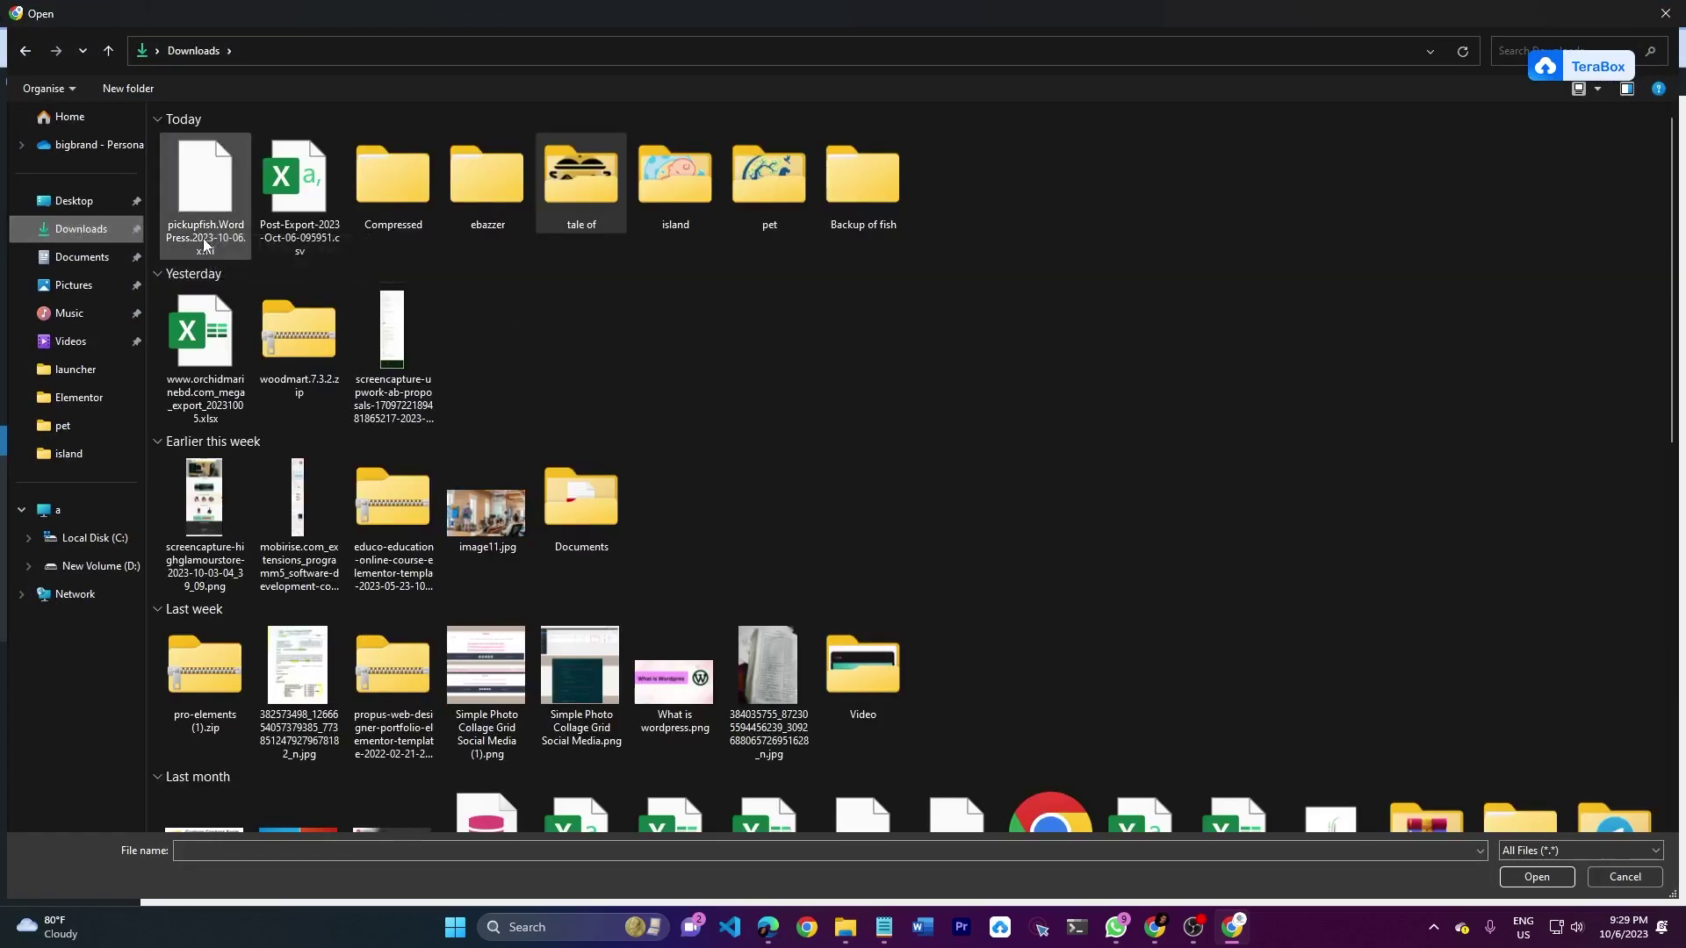
{"action": "double_click", "coordinate": [207, 240]}
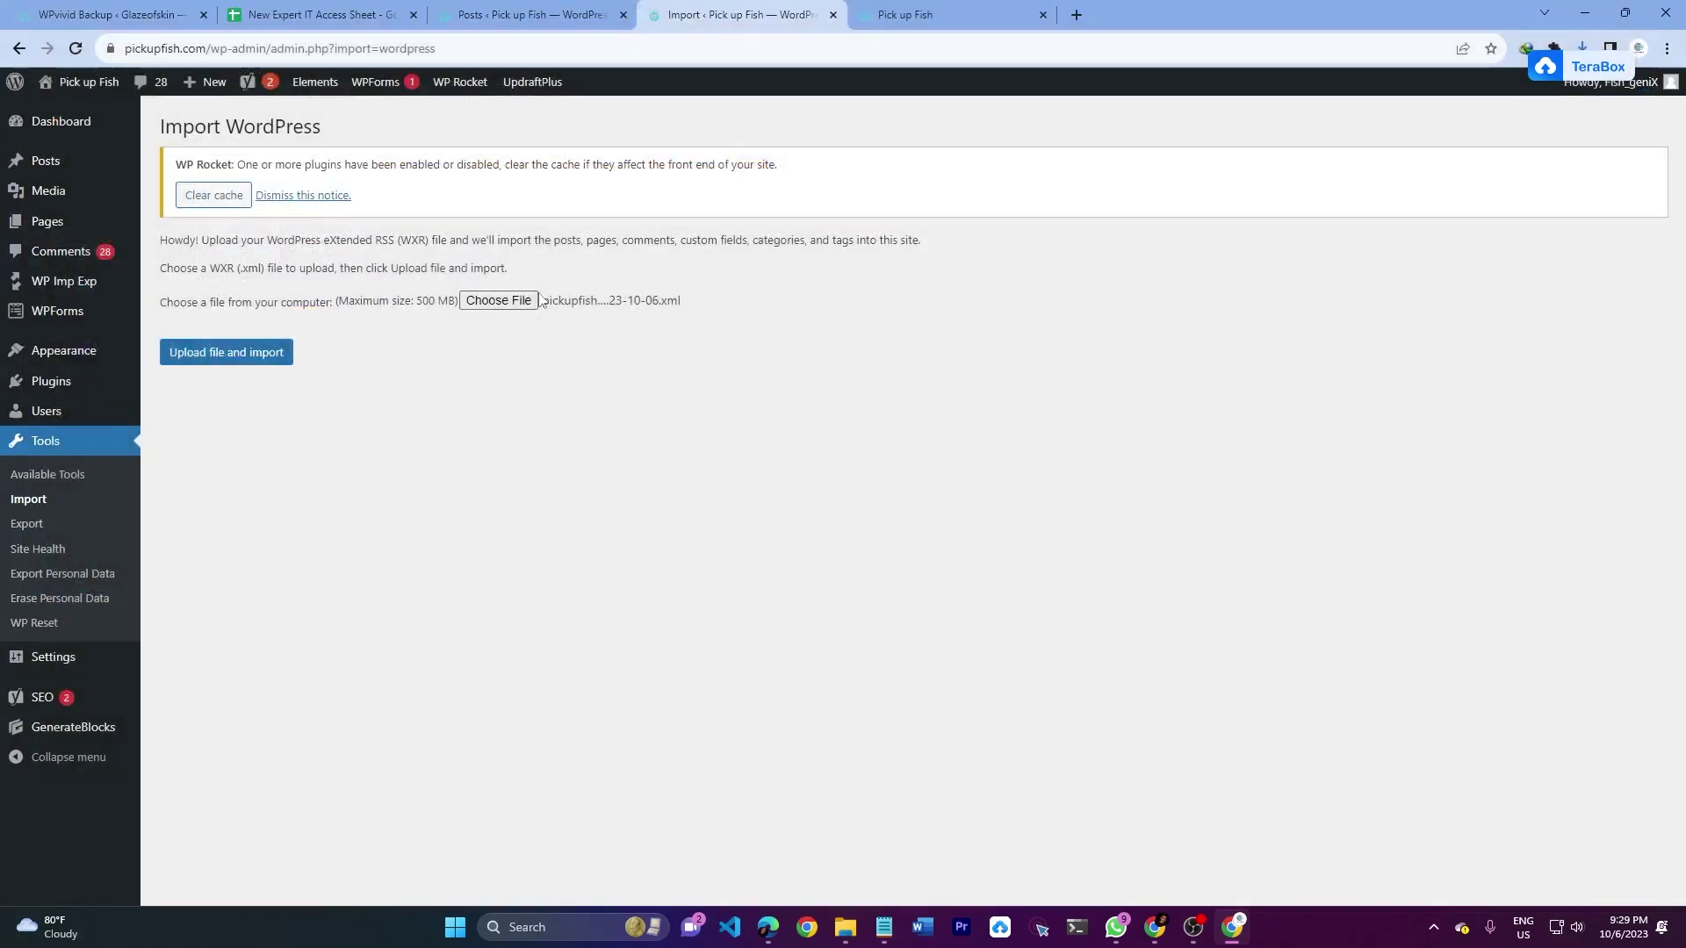
{"action": "left_click", "coordinate": [235, 351]}
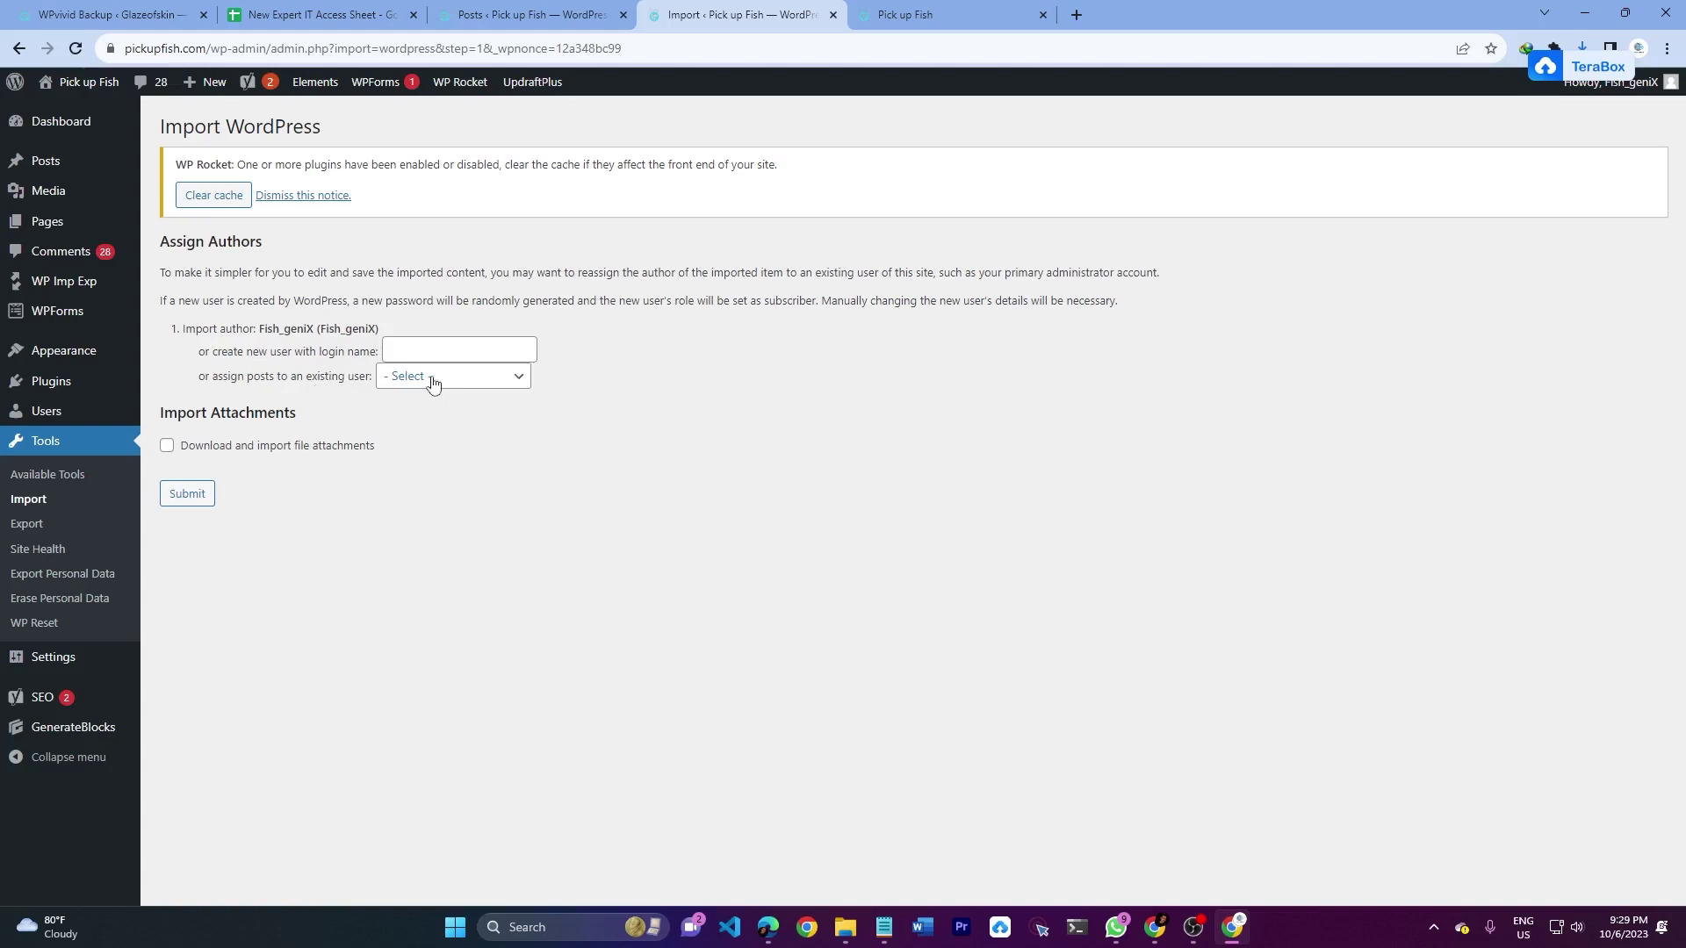
- Assign imported posts to the existing matching user, enable attachment downloads, and submit
{"action": "left_click", "coordinate": [434, 383]}
{"action": "left_click", "coordinate": [419, 419]}
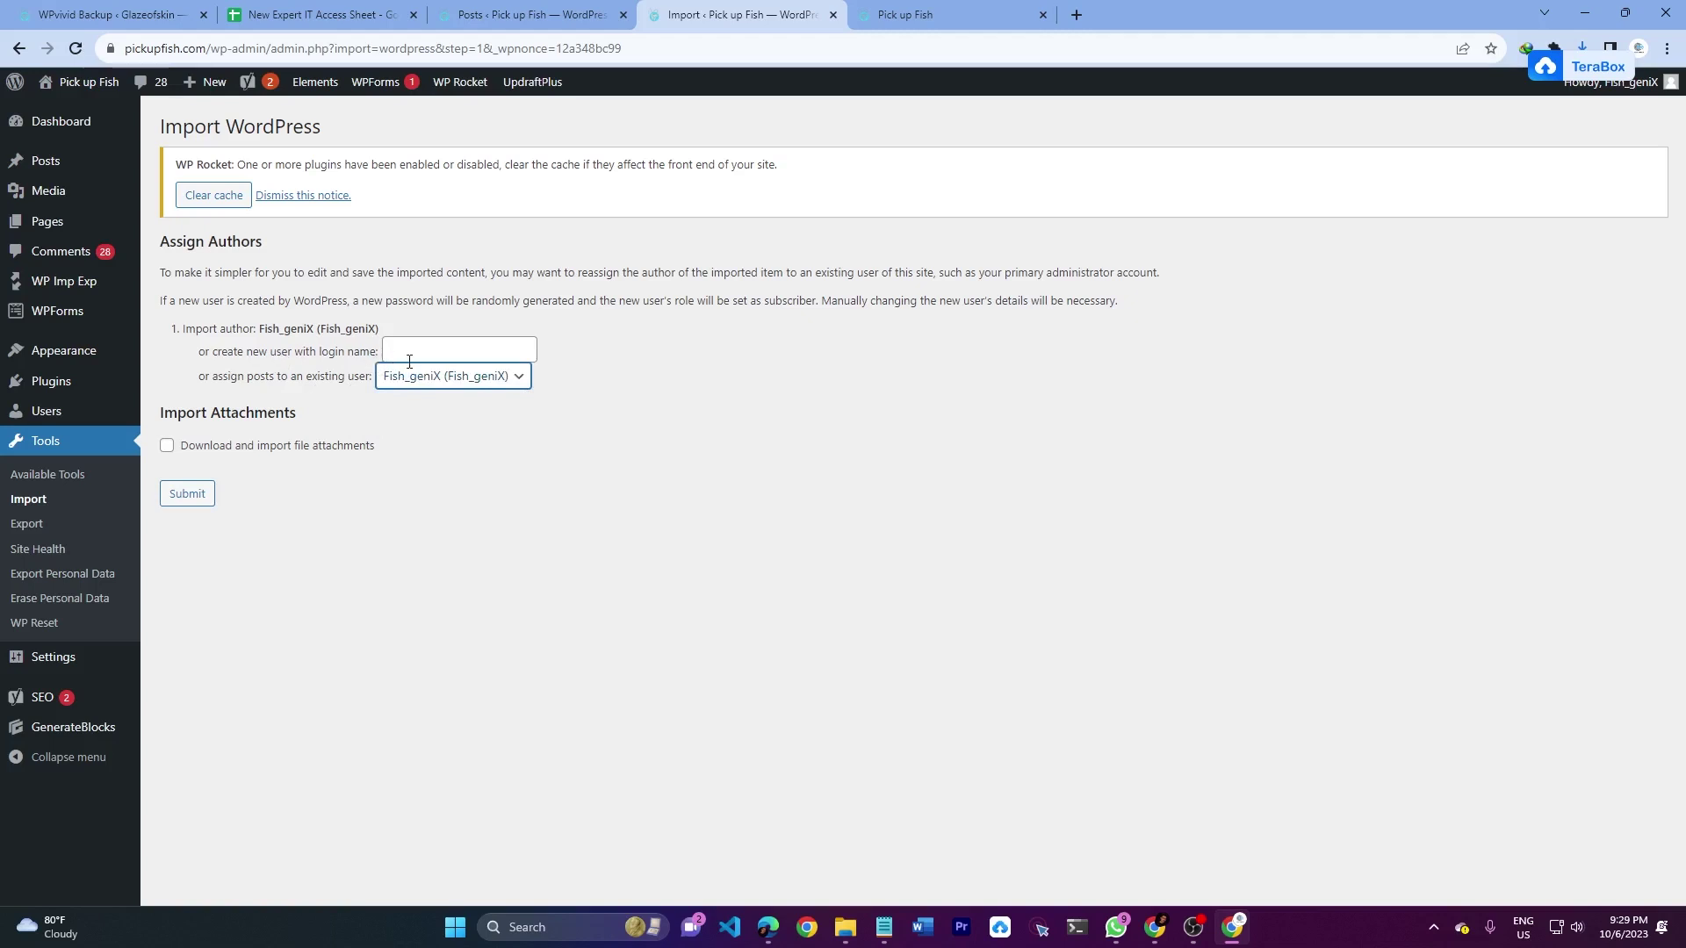
{"action": "left_click", "coordinate": [412, 350]}
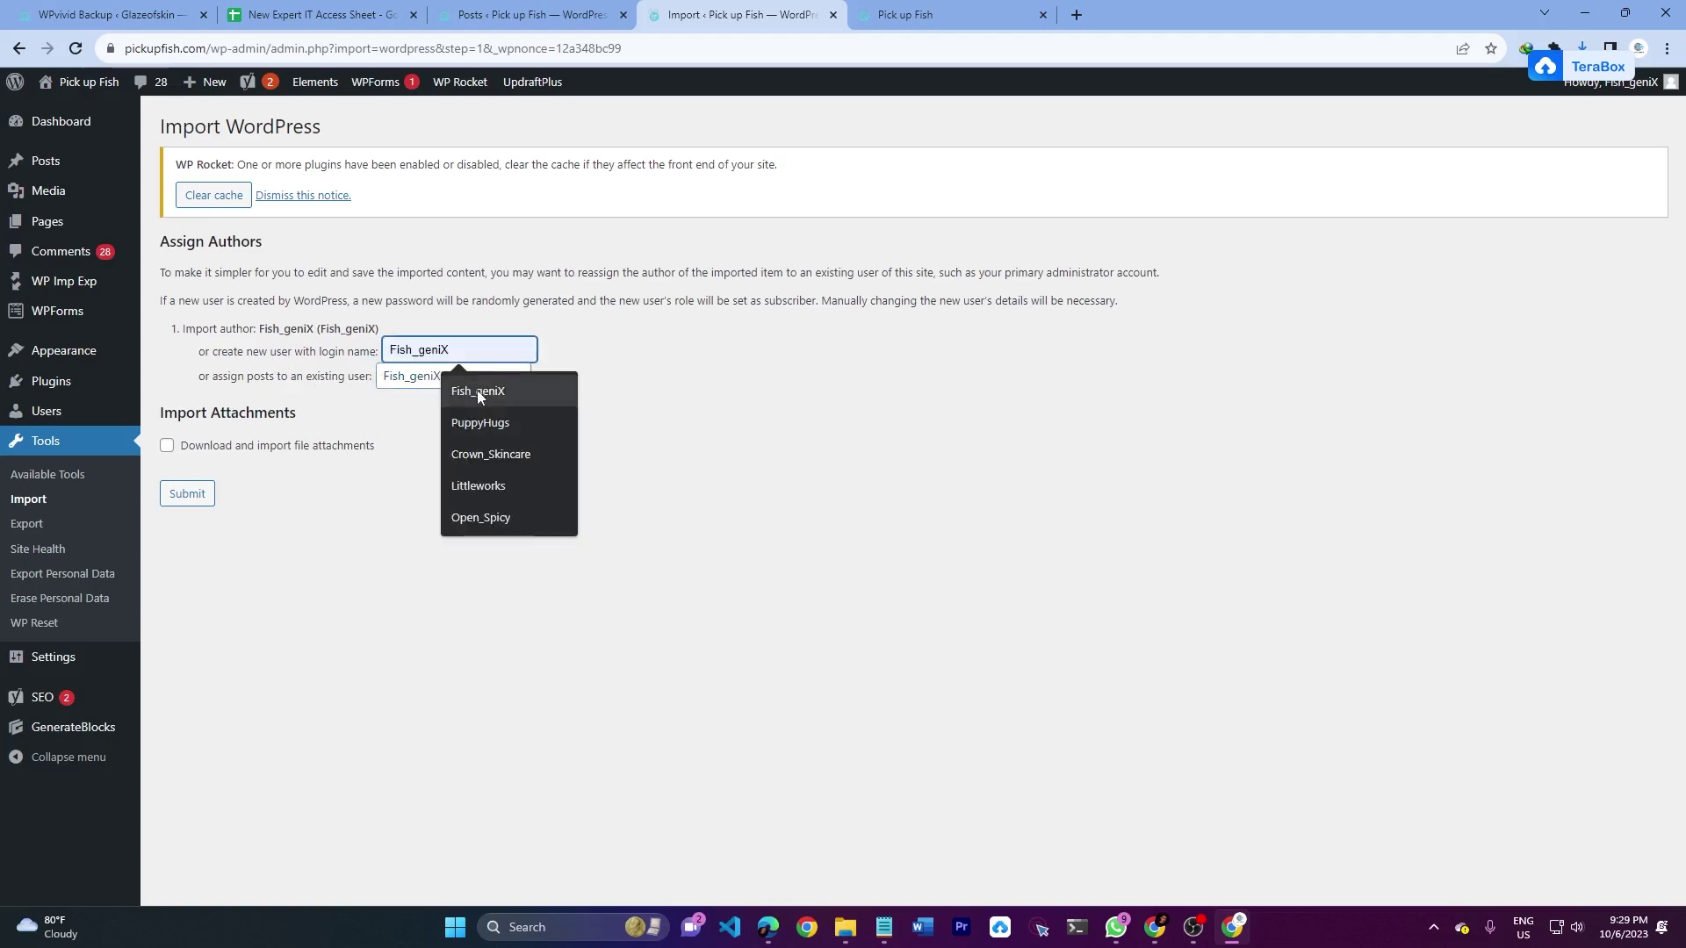
{"action": "left_click", "coordinate": [478, 390]}
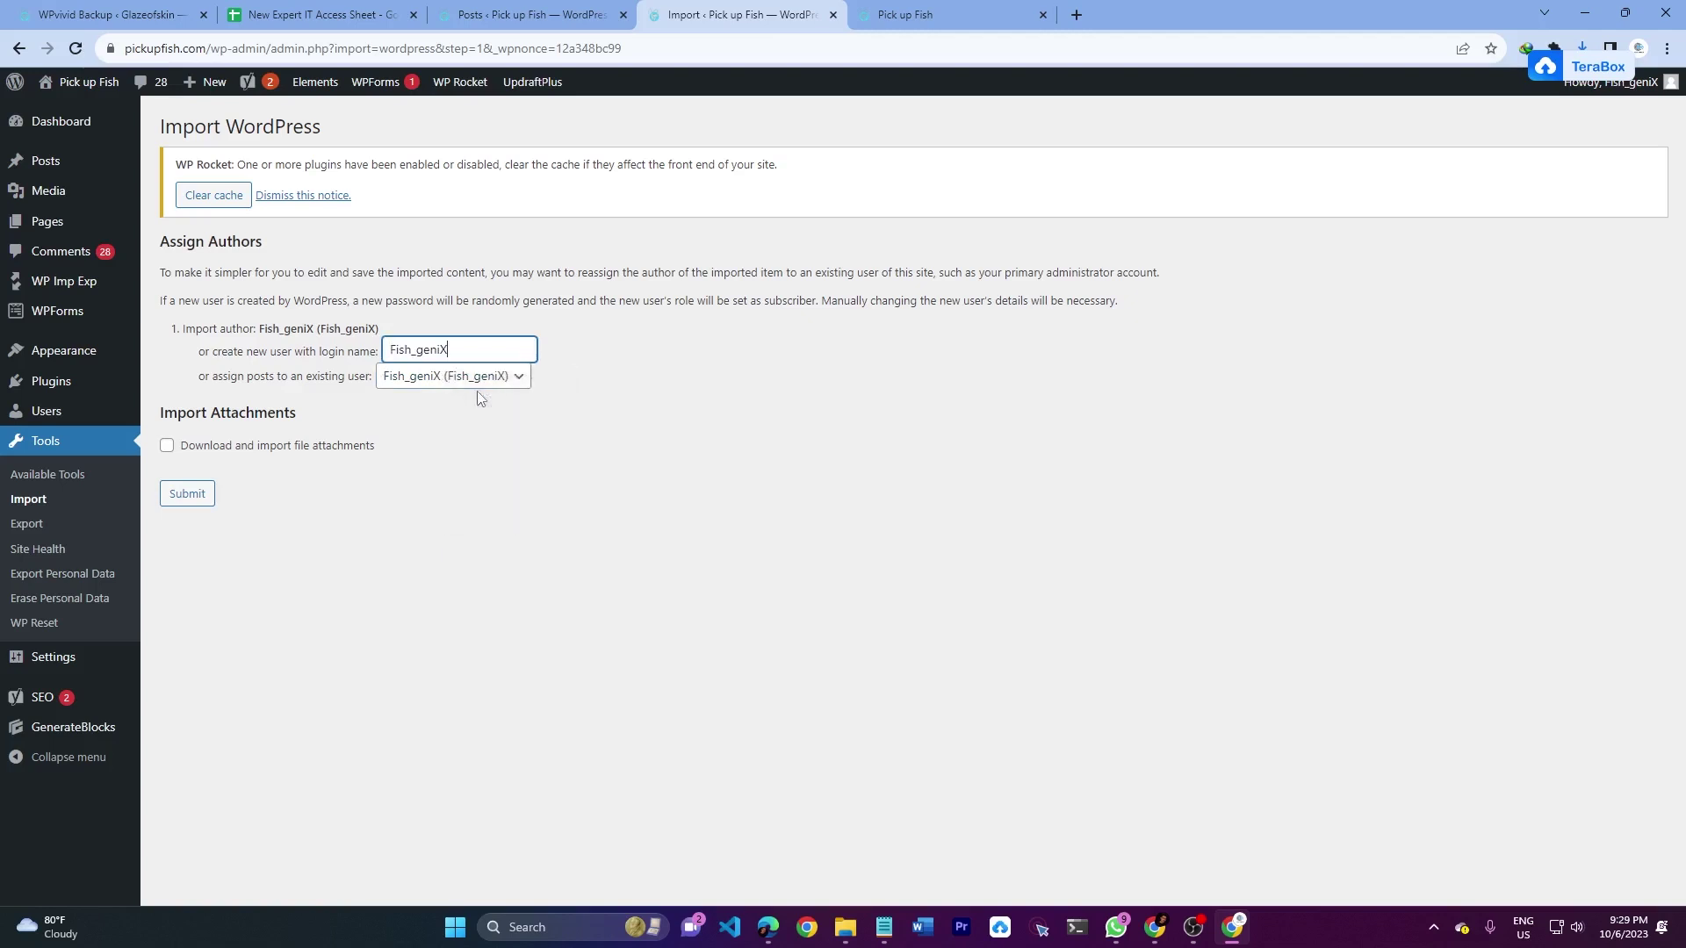
{"action": "left_click", "coordinate": [168, 446]}
{"action": "left_click", "coordinate": [186, 503]}
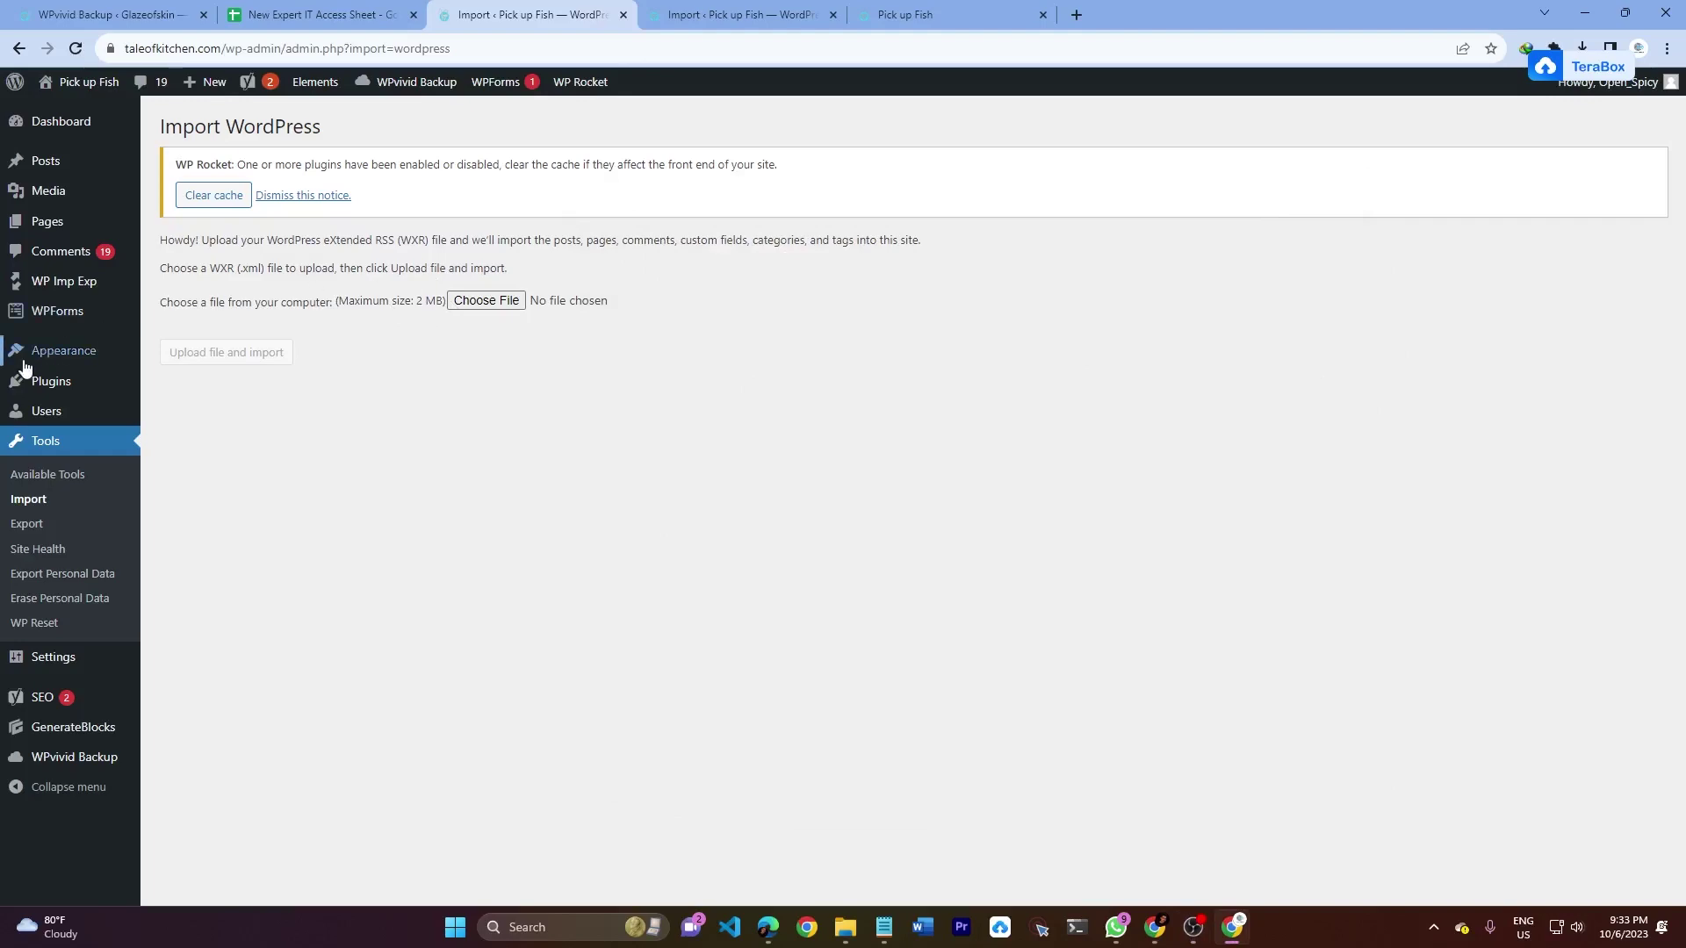
- Deactivate and delete WordPress Importer on taleofkitchen.com, leaving 12 installed plugins
{"action": "mouse_move", "coordinate": [52, 382]}
{"action": "left_click", "coordinate": [225, 387]}
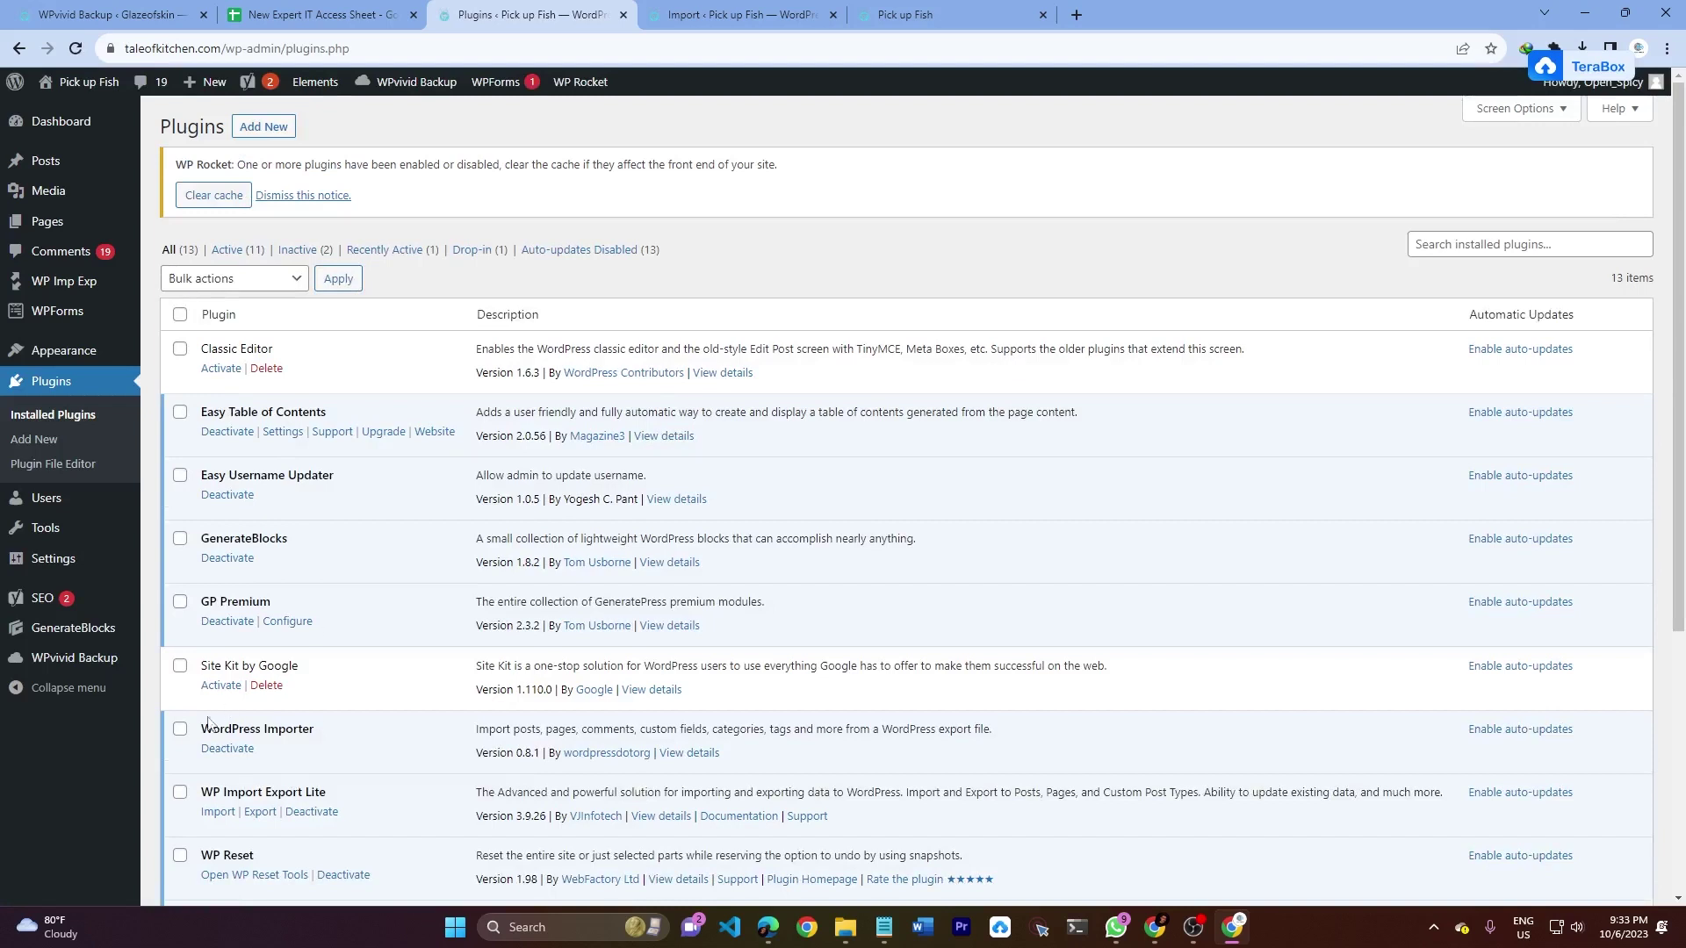
{"action": "scroll", "coordinate": [209, 746], "scroll_direction": "down", "scroll_amount": 1}
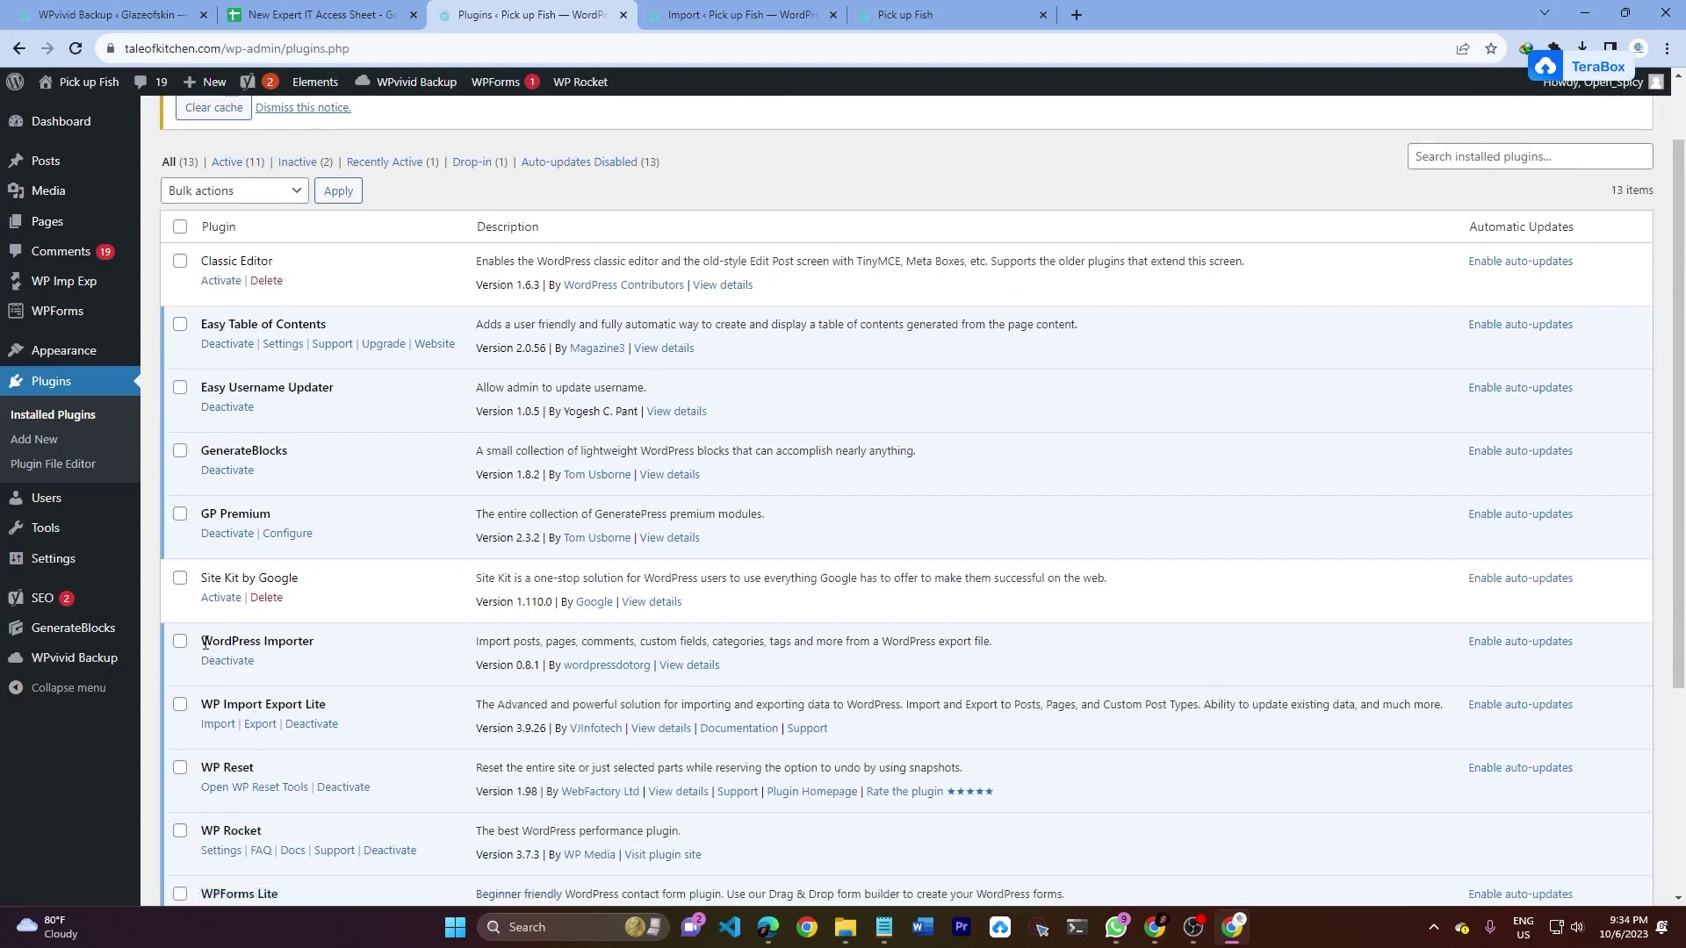
{"action": "left_click", "coordinate": [243, 665]}
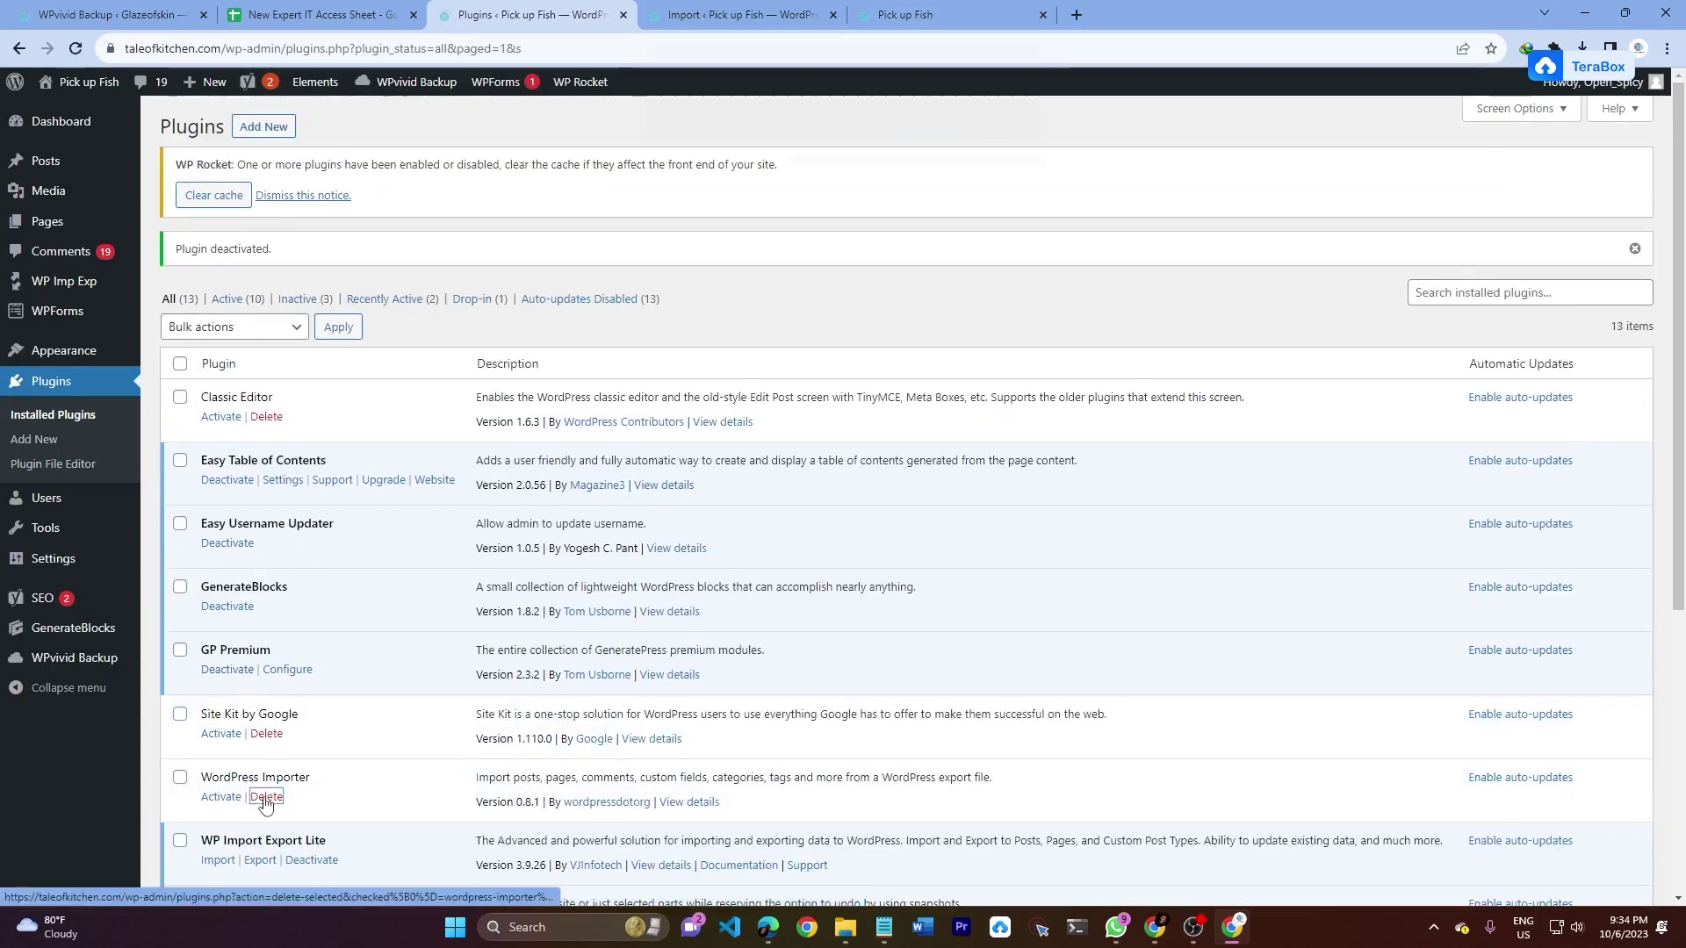
{"action": "left_click", "coordinate": [265, 797]}
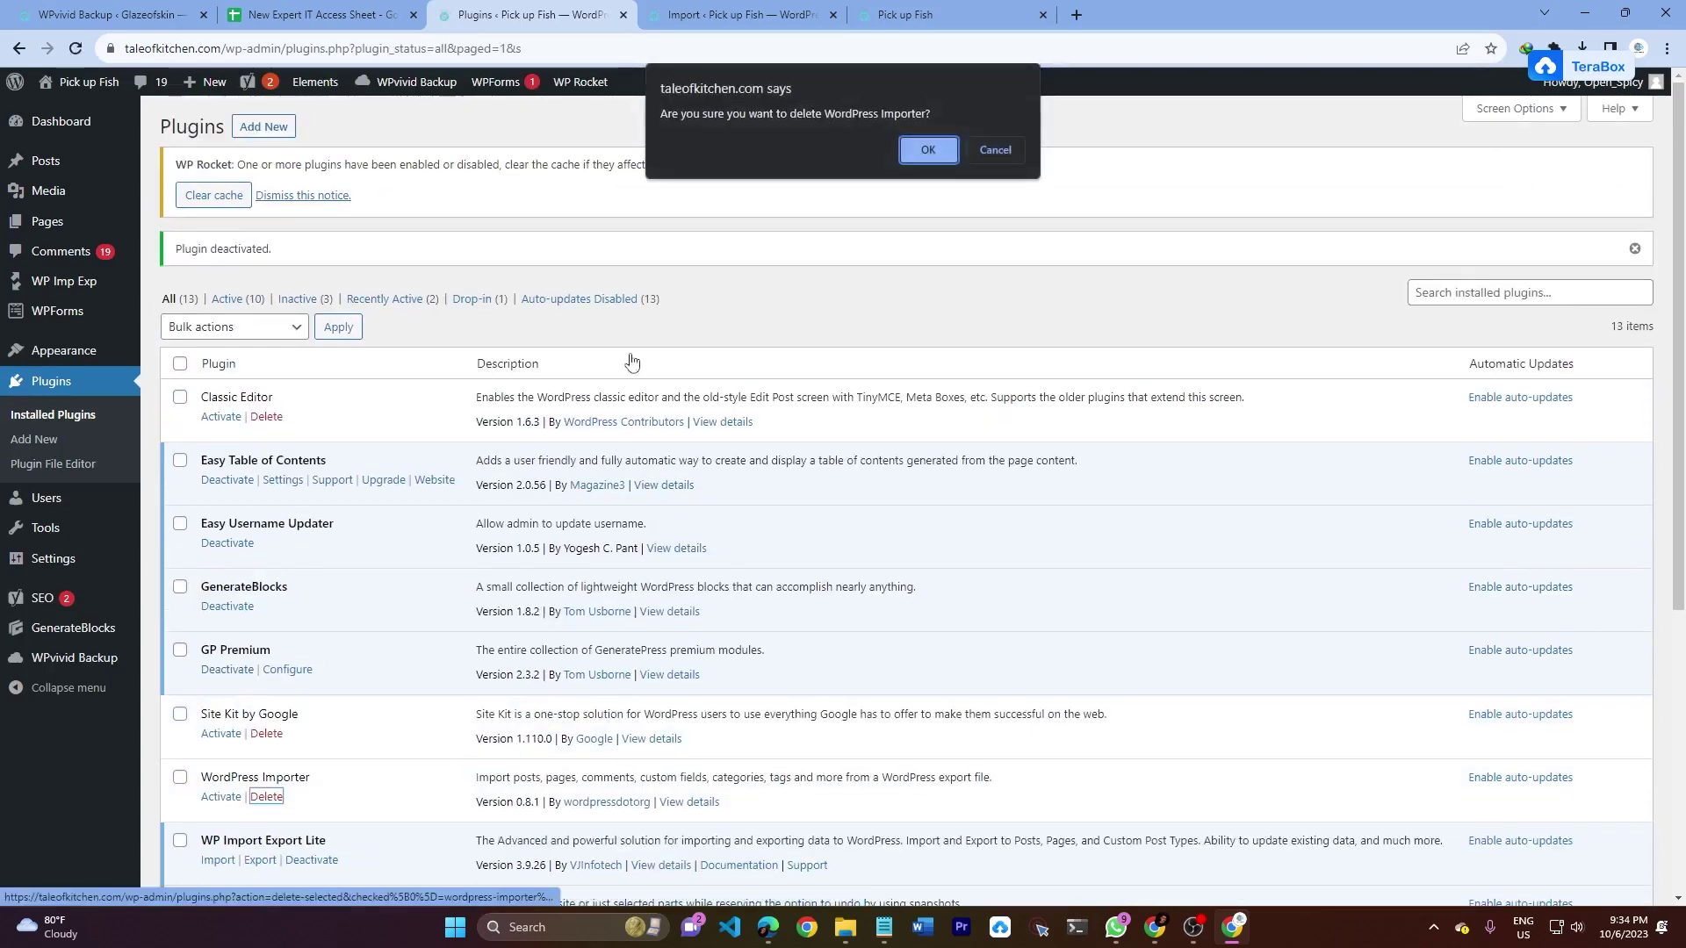
{"action": "left_click", "coordinate": [927, 156]}
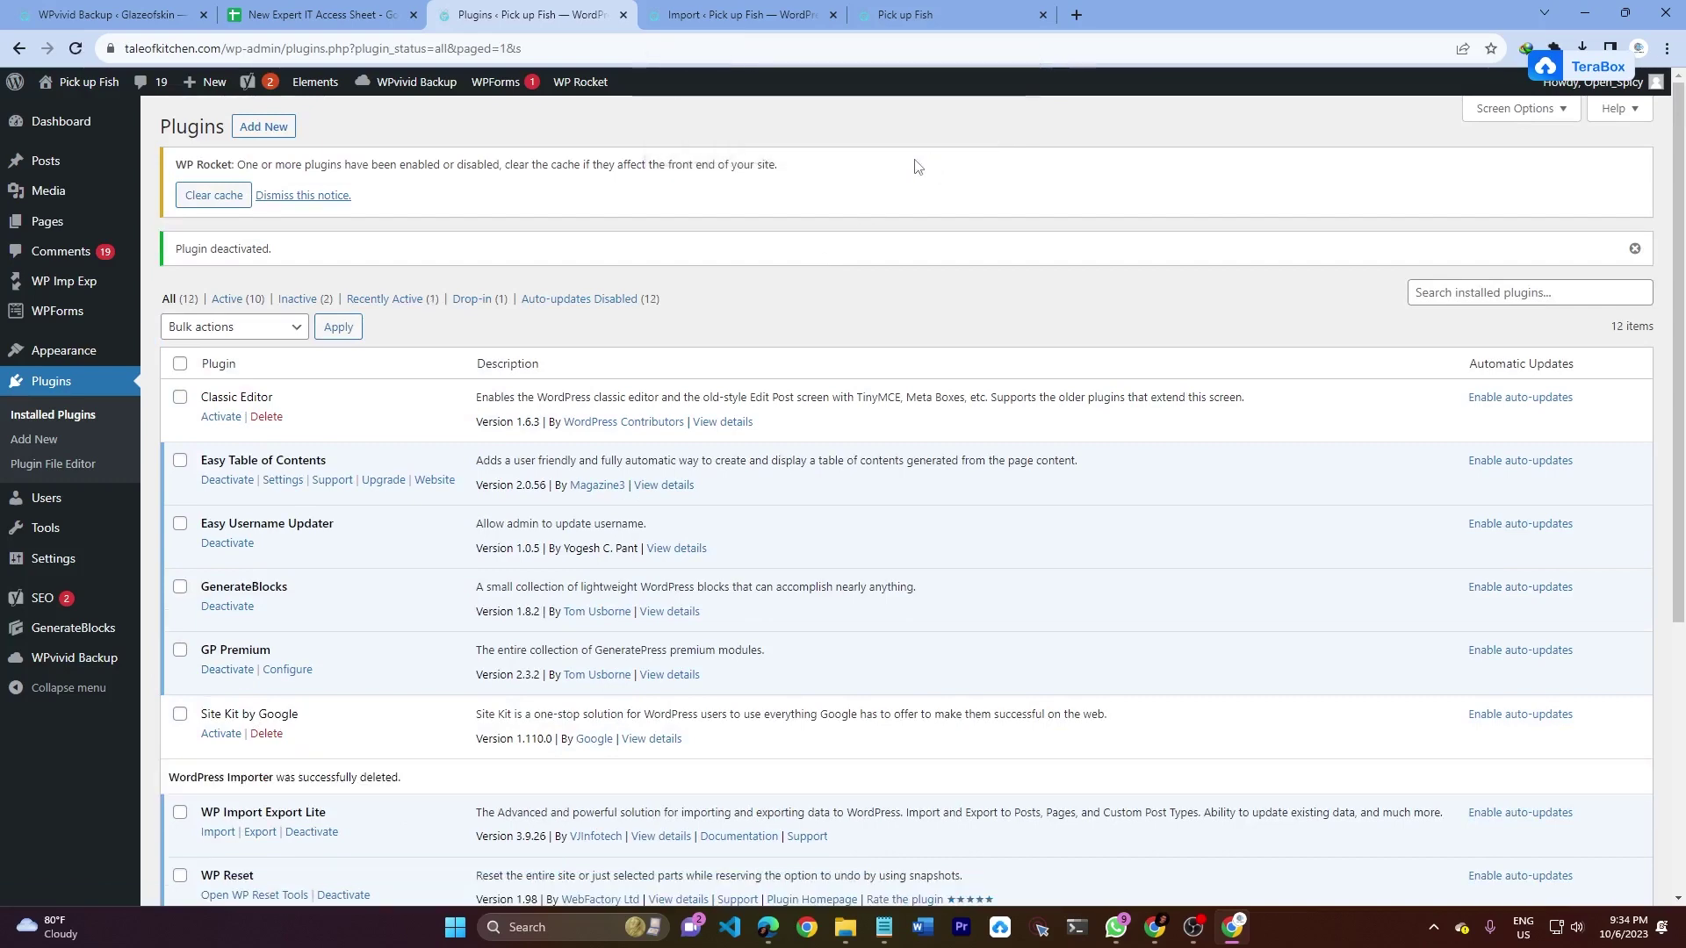